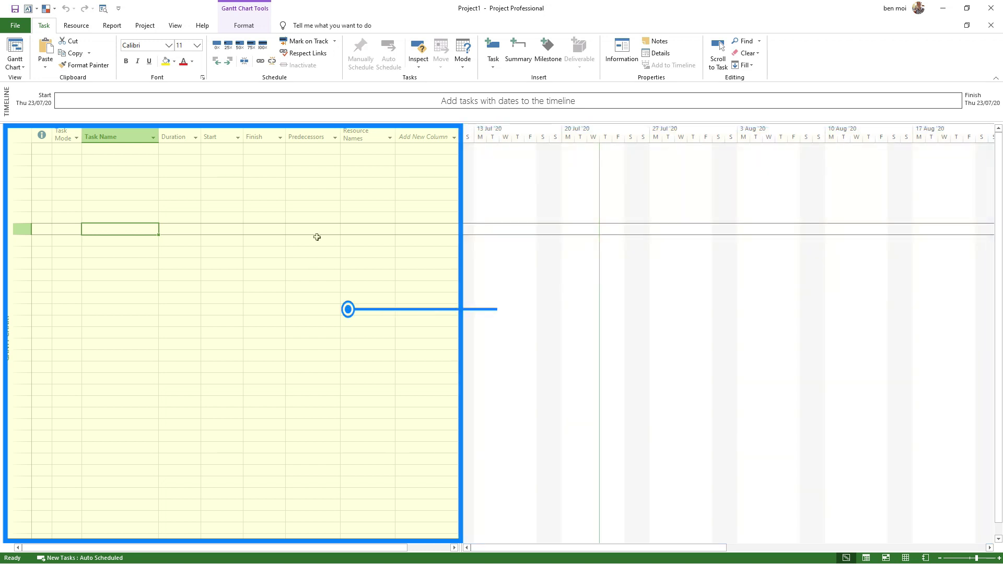
- Enter task 'Get approval from manager' with a 5-day duration, running 23/07/20 to 29/07/20
left_click_drag(65, 195, 403, 274)
left_click(121, 196)
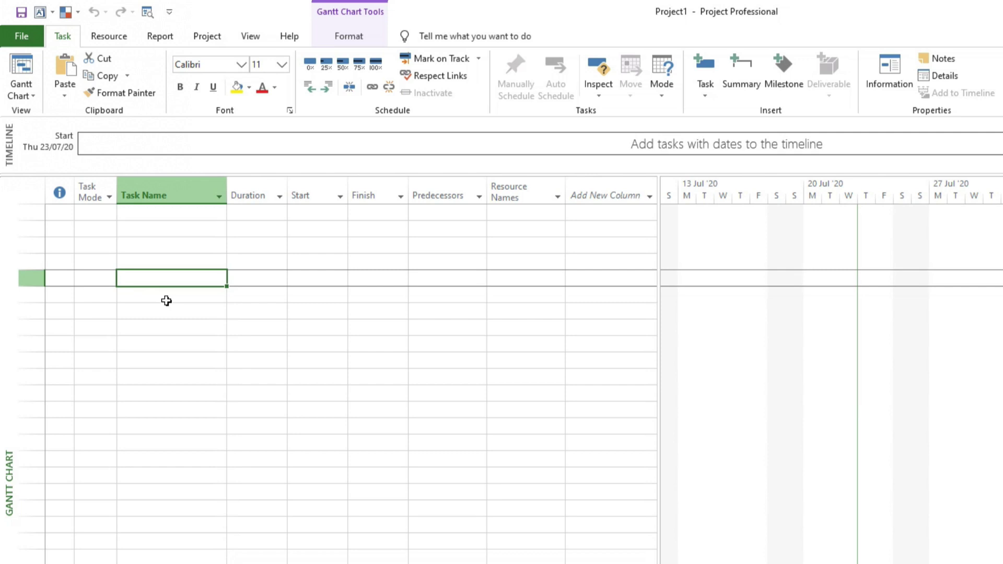
type("Get approv")
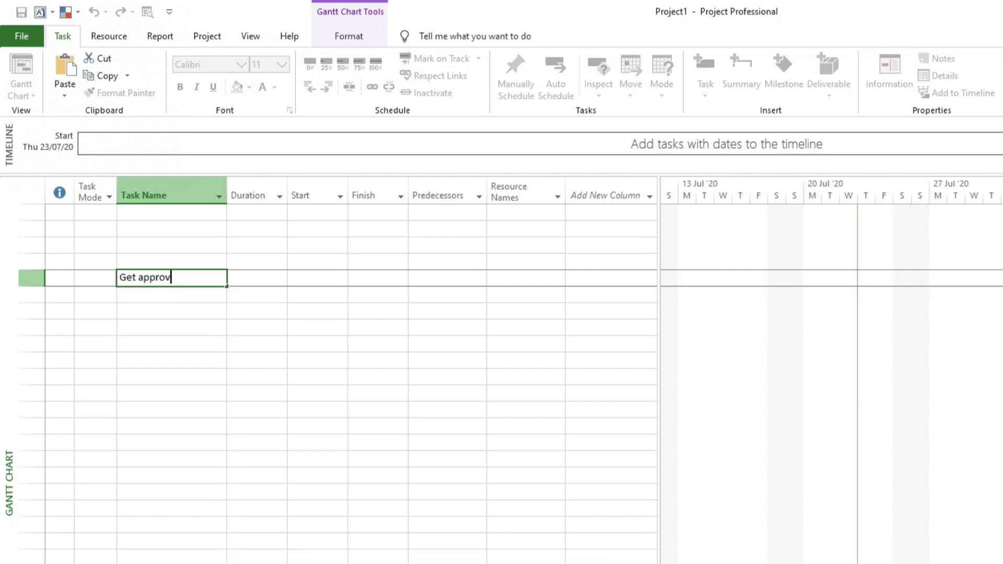
type("al from manager")
key("Return")
key("Up")
key("Right")
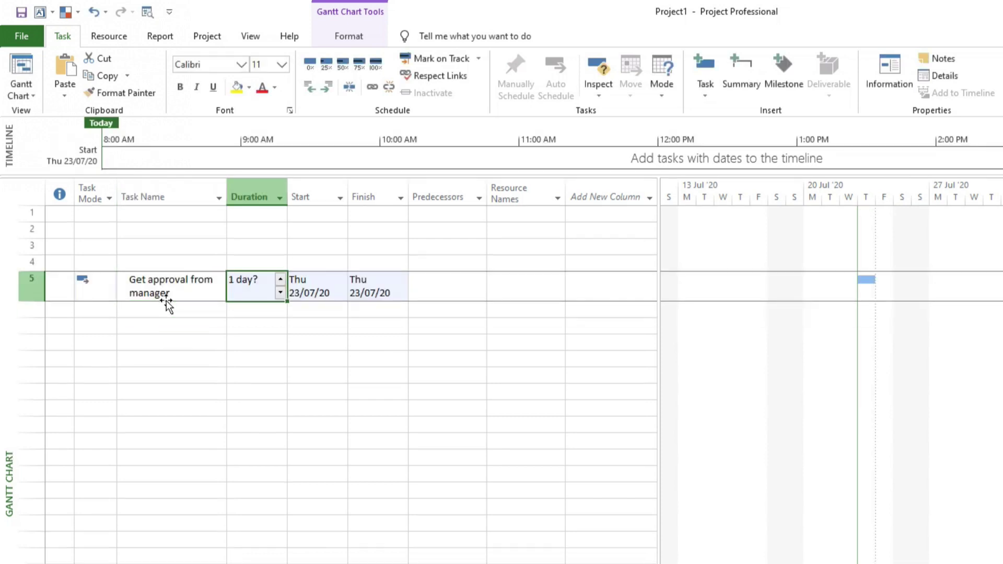
type("5")
key("Return")
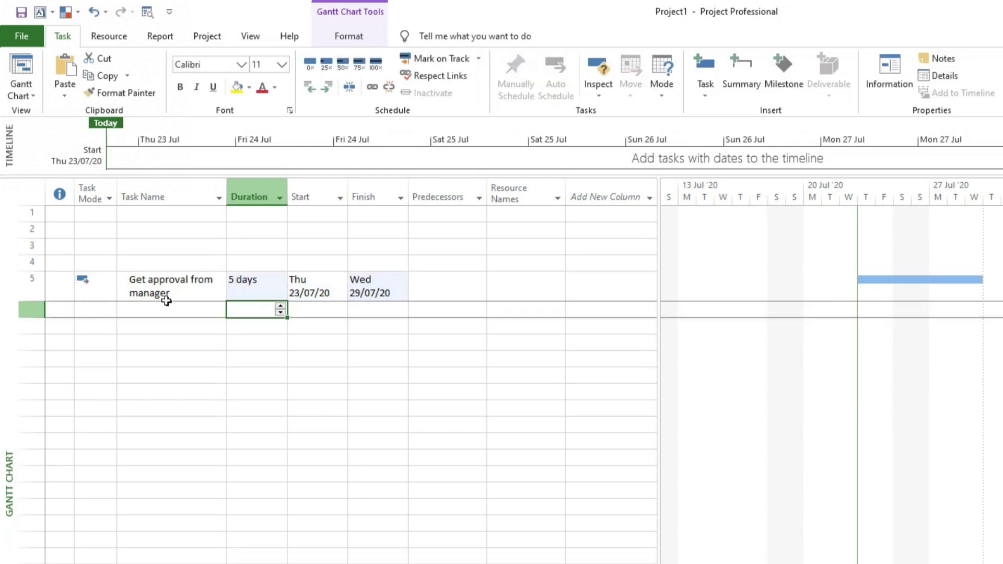
key("Left")
key("Up")
key("Right")
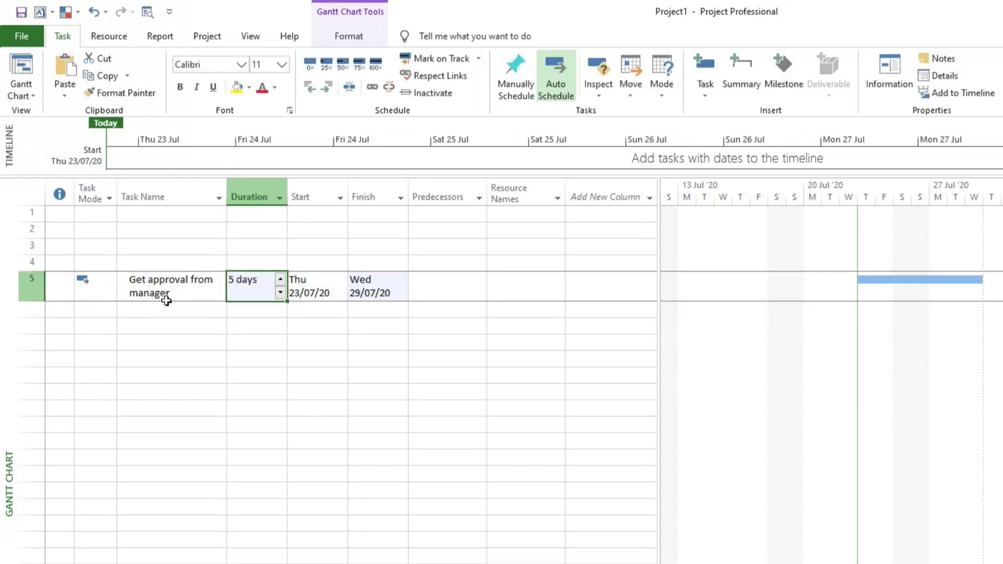
key("Down")
key("Left")
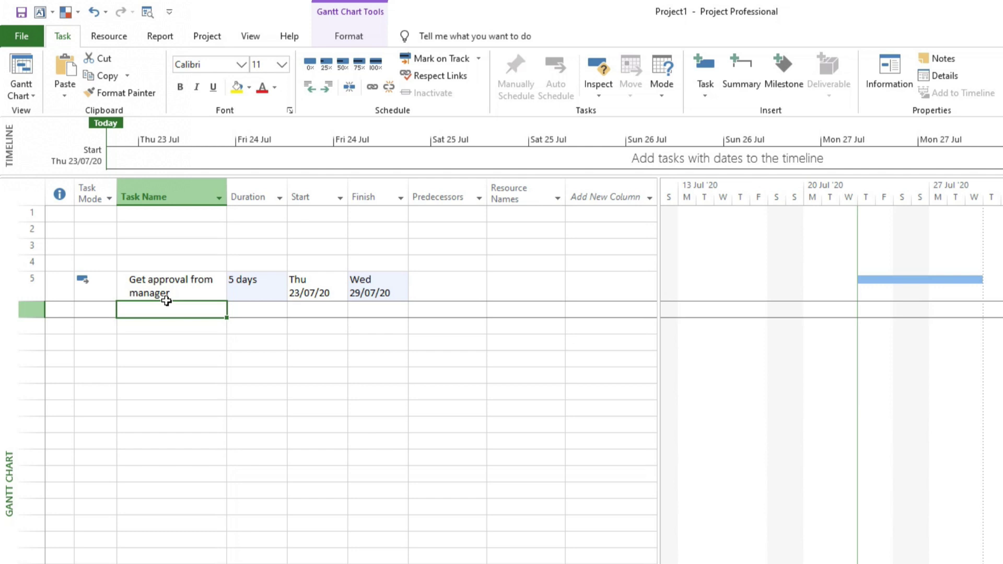
- Enter task 'Decide on destination' with a 10-day duration, ending Wed 5/08/20
type("Dec")
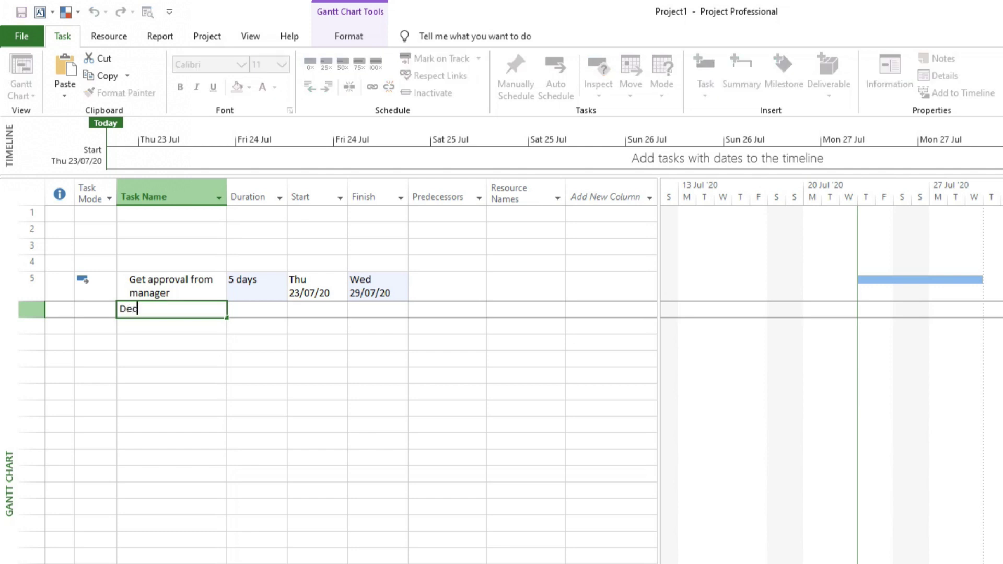
type("ide on destination")
key("Return")
key("Up")
key("Right")
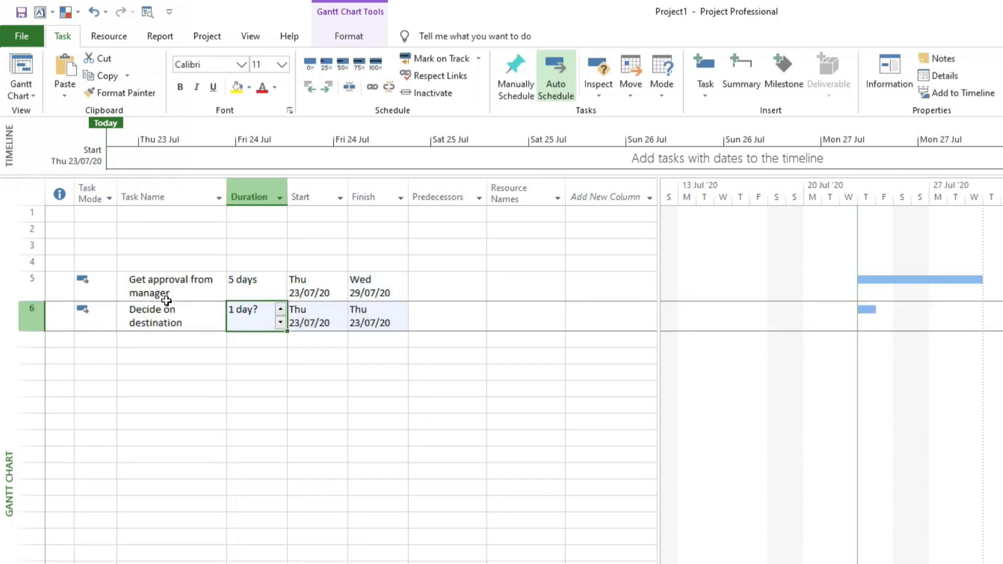
type("10")
key("Return")
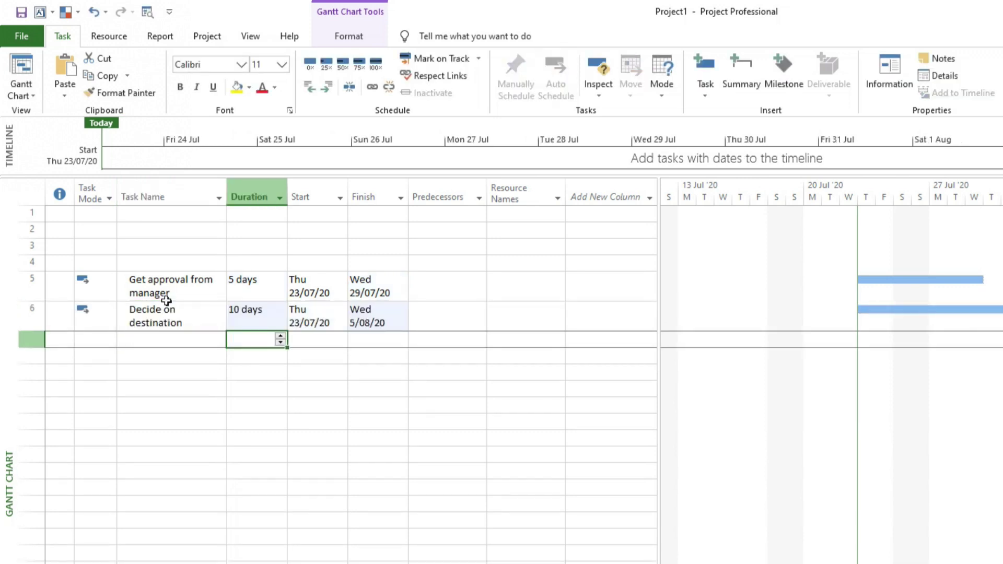
key("Up")
key("Down")
key("Up")
key("Down")
key("Left")
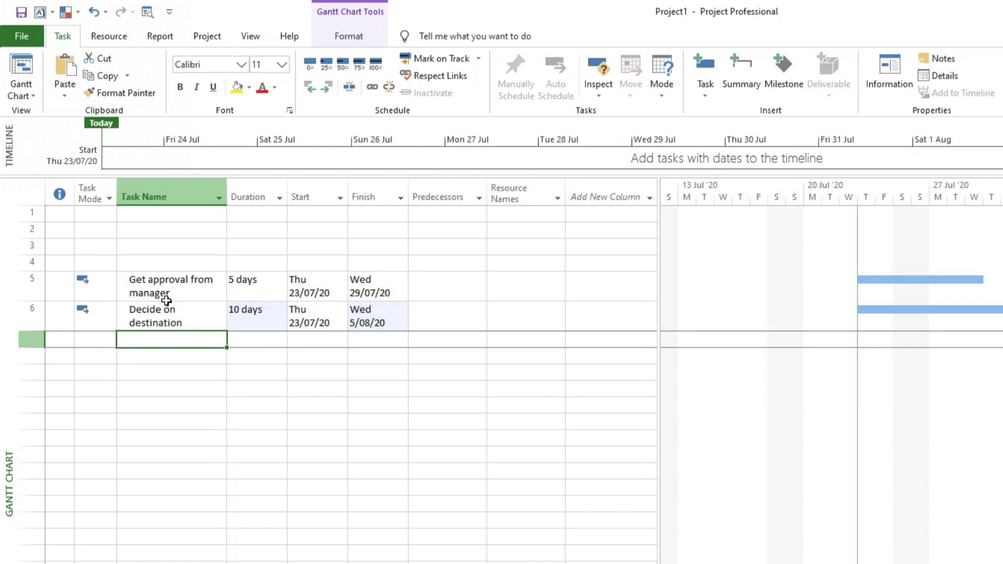
- Enter task 'Perform bookings' with a 5-day duration, then select all three task names
type("Perform ")
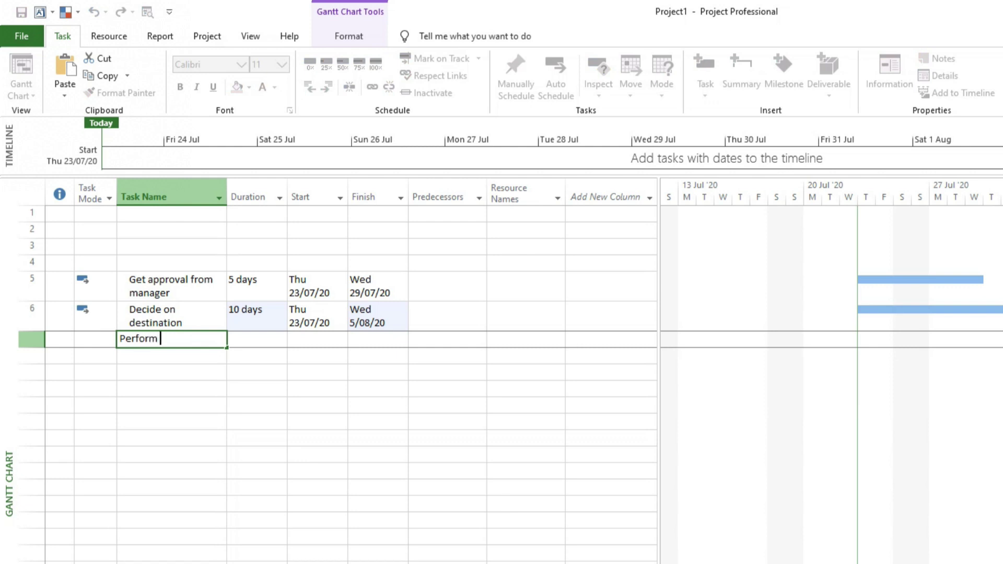
type("bookings")
key("Tab")
type("5")
key("Return")
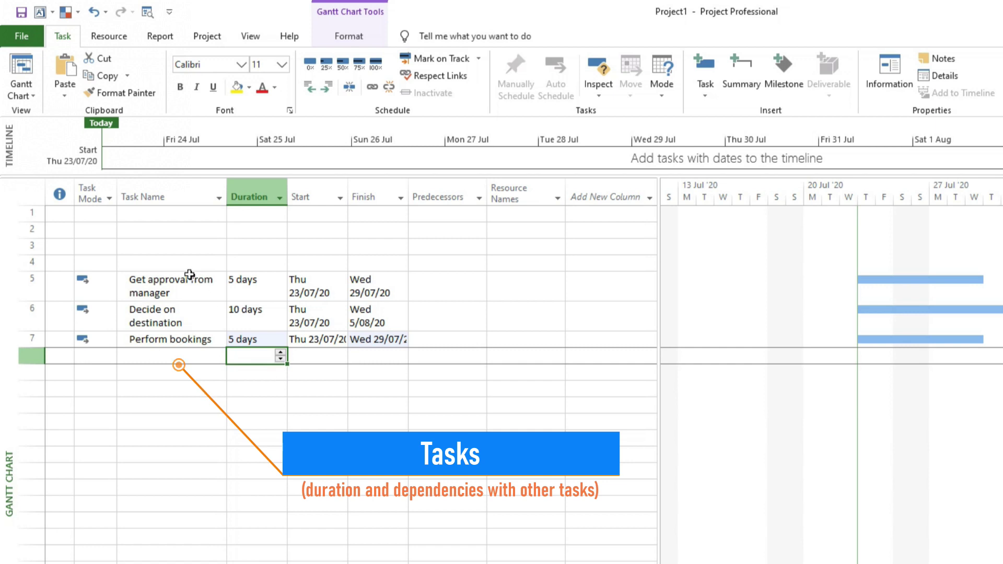
left_click_drag(189, 274, 189, 335)
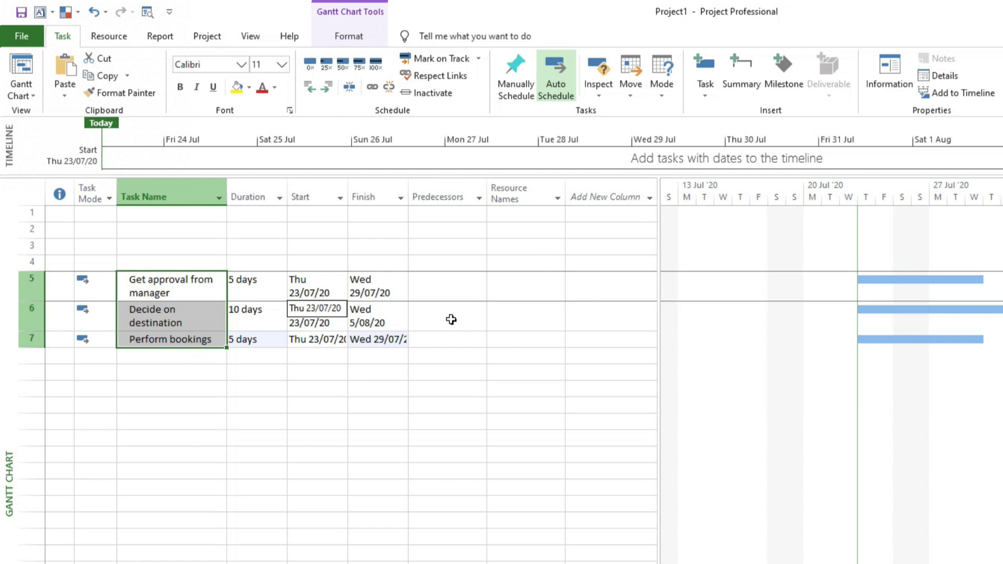
- Link the three tasks in sequence and assign resources John, Mary and John
left_click(374, 91)
left_click(499, 271)
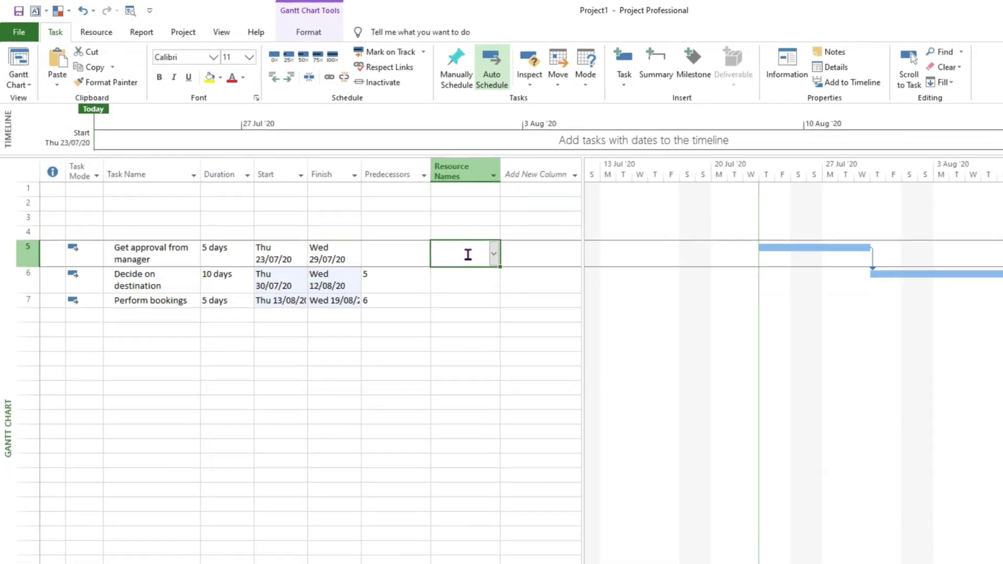
type("John")
key("Return")
type("Mary")
key("Return")
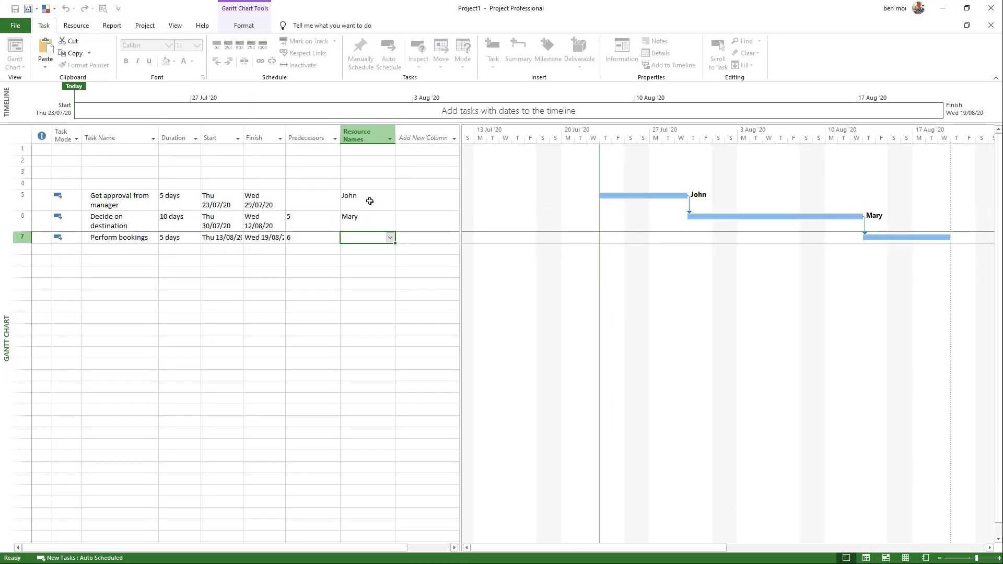
type("John")
key("Return")
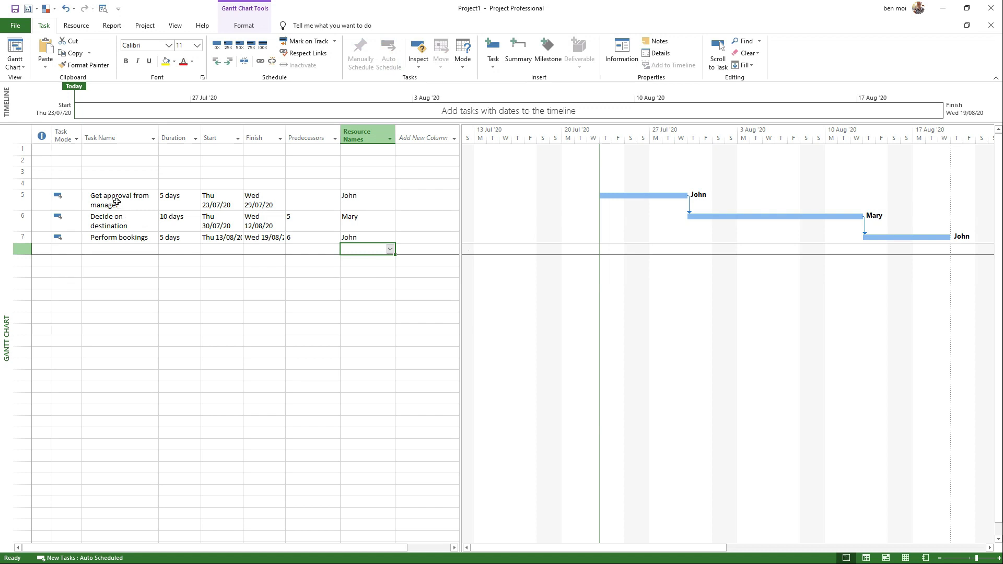
left_click_drag(119, 201, 118, 239)
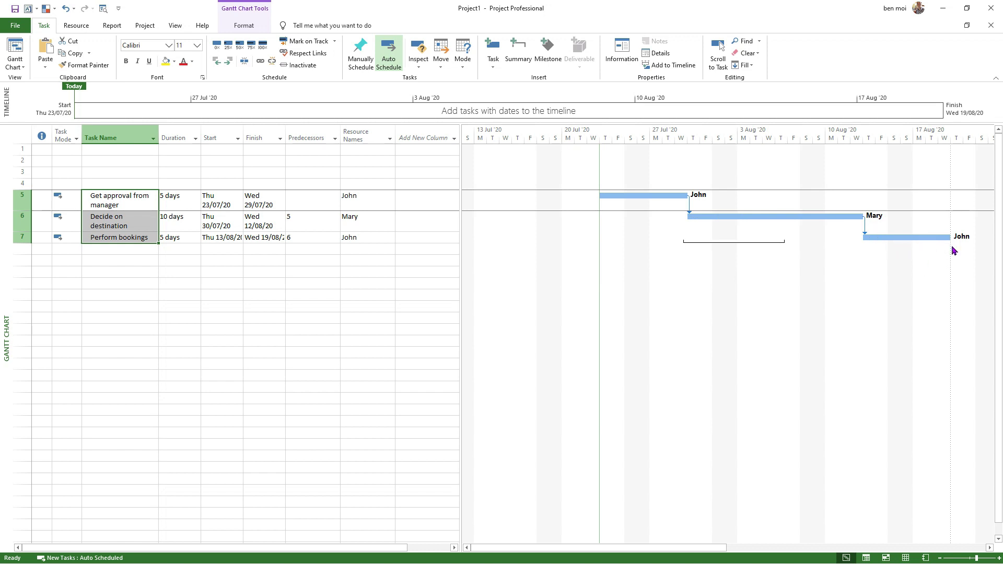
- Widen the Finish column so the full start and finish dates are readable
left_click(219, 295)
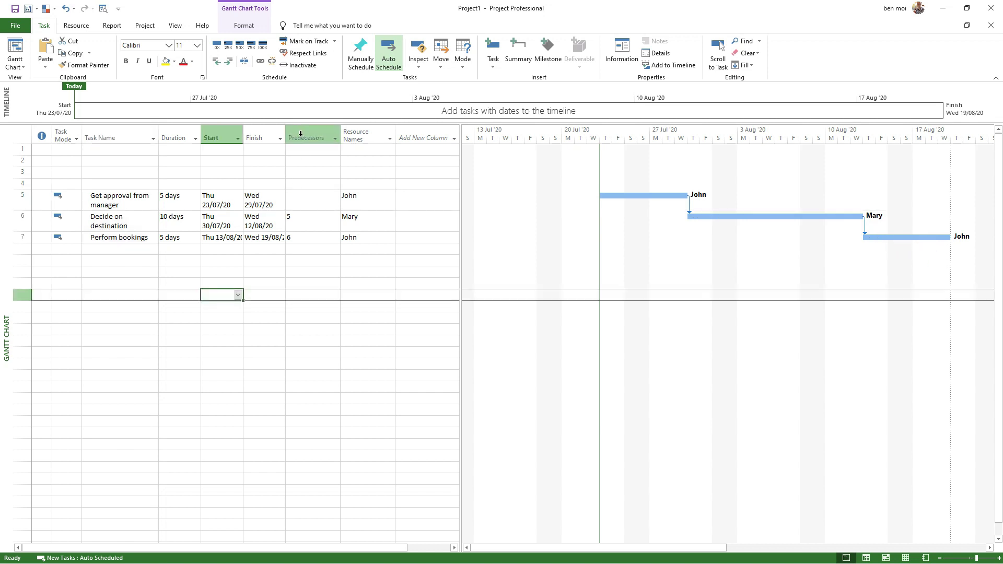
left_click_drag(287, 137, 299, 137)
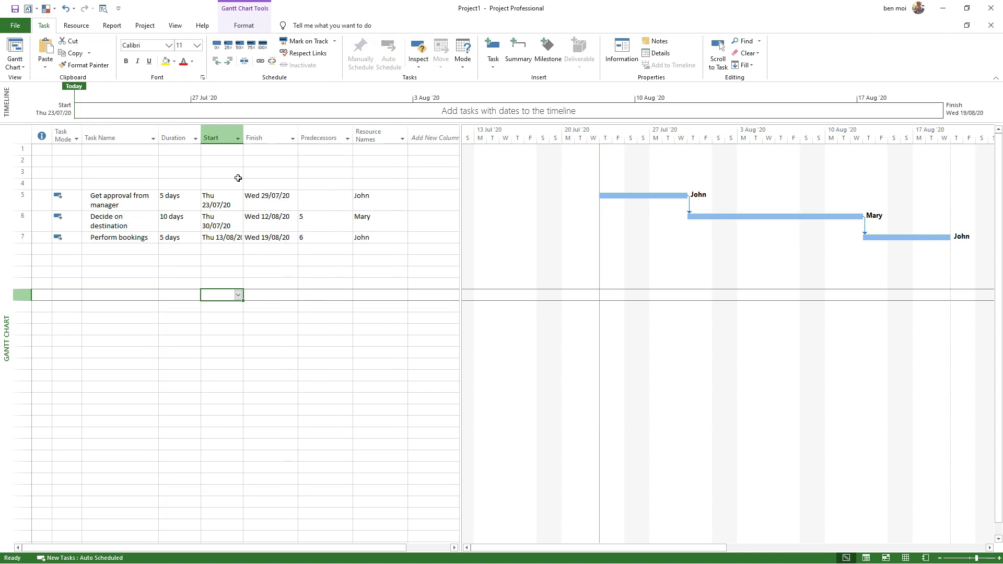
left_click(222, 204)
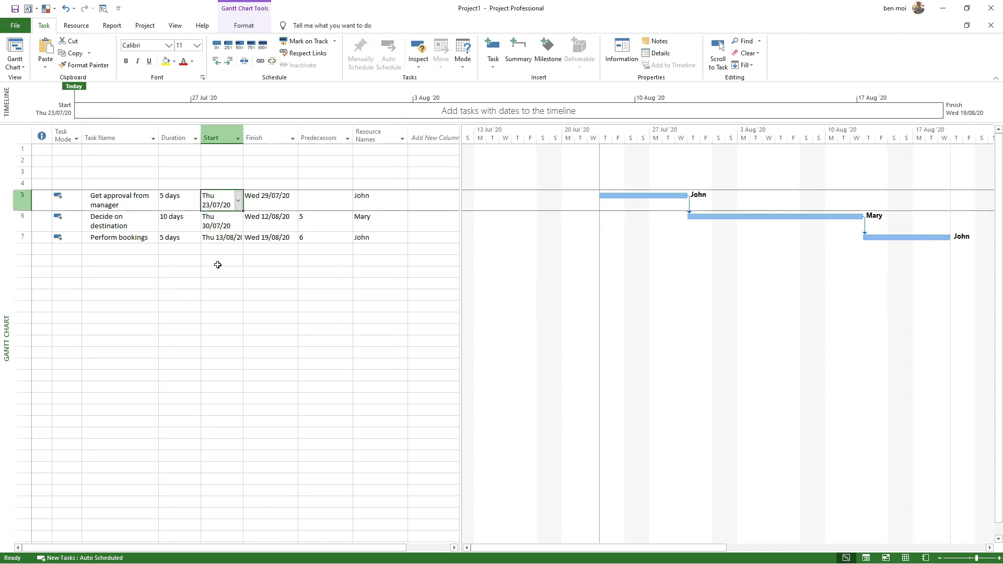
left_click(271, 241)
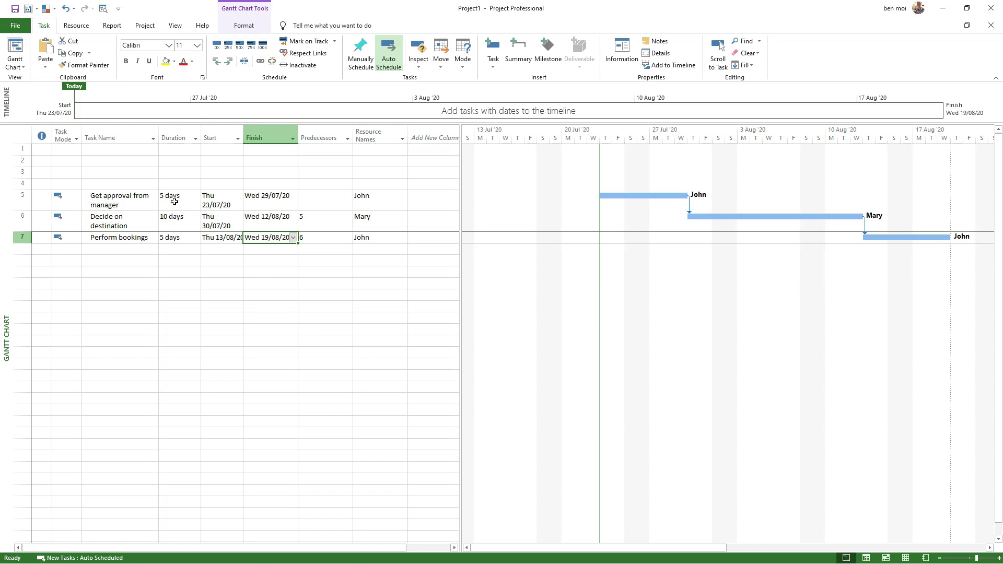
- Review the predecessor links, resource names, and the Thu 23/07/20 to Wed 19/08/20 span
left_click_drag(329, 222, 349, 241)
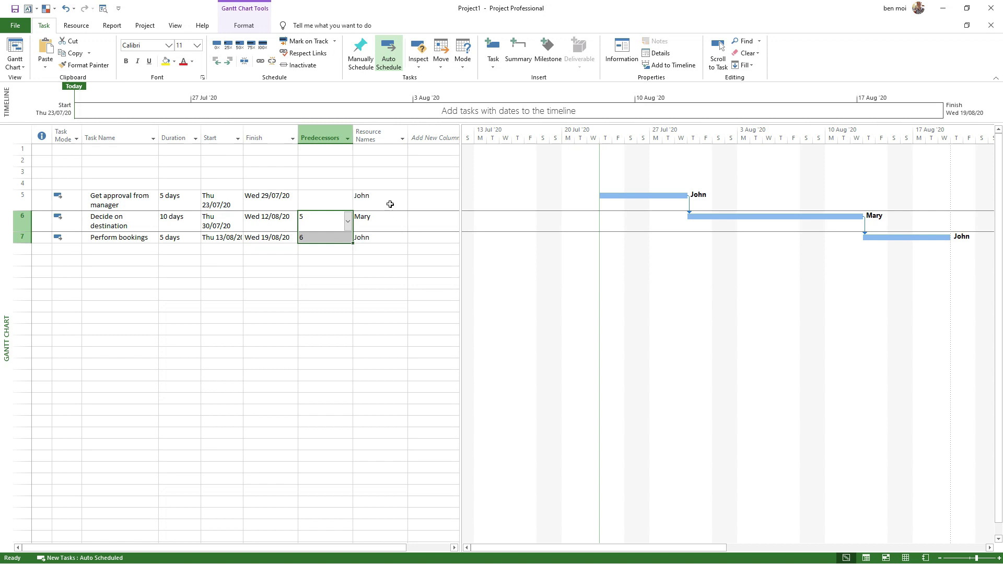
left_click_drag(390, 200, 388, 241)
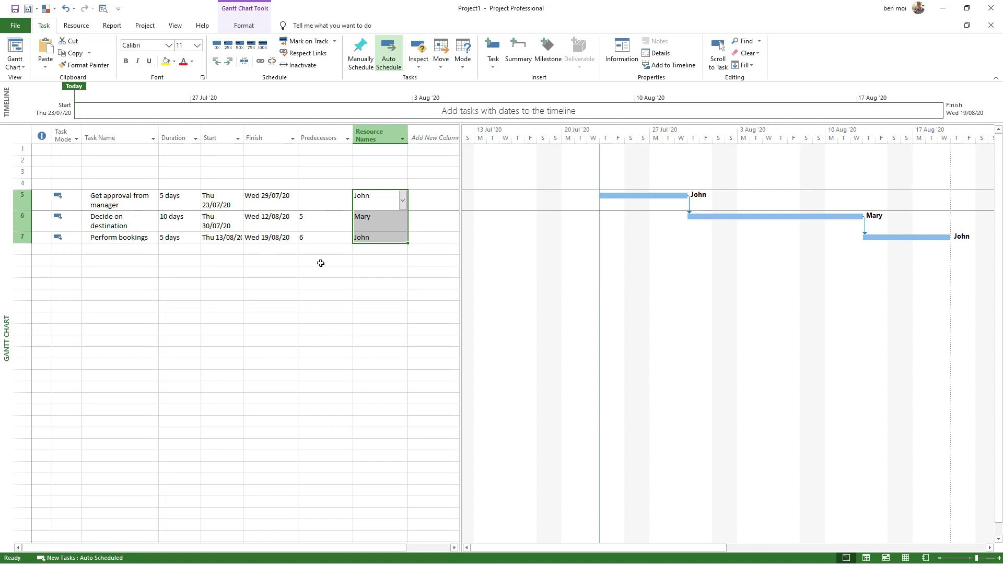
left_click(338, 259)
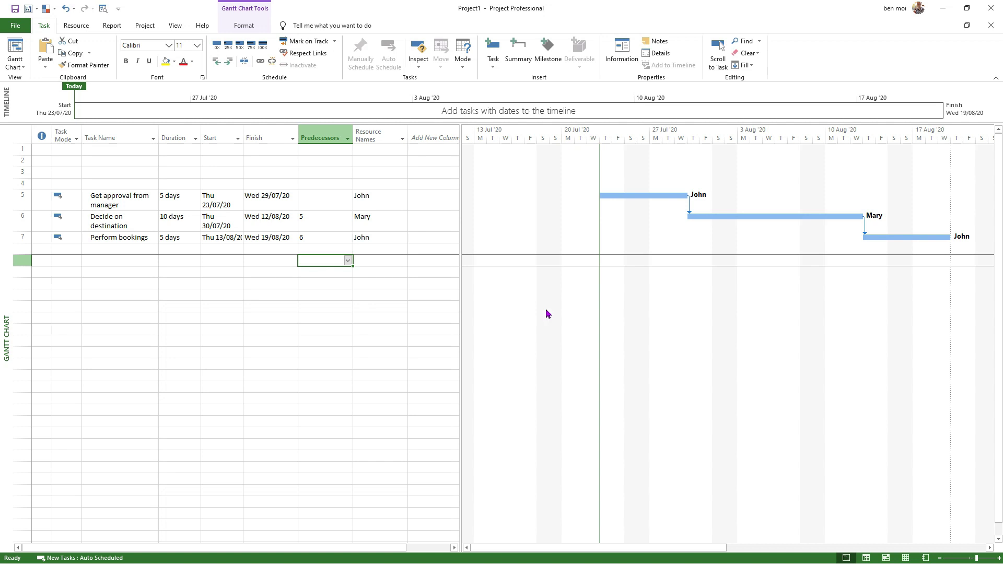
left_click(216, 201)
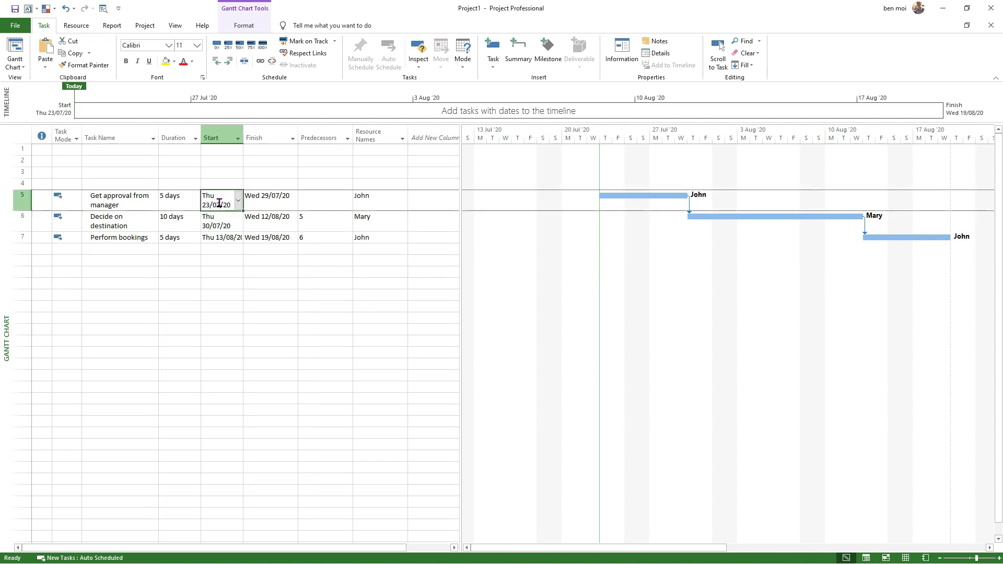
left_click(264, 238)
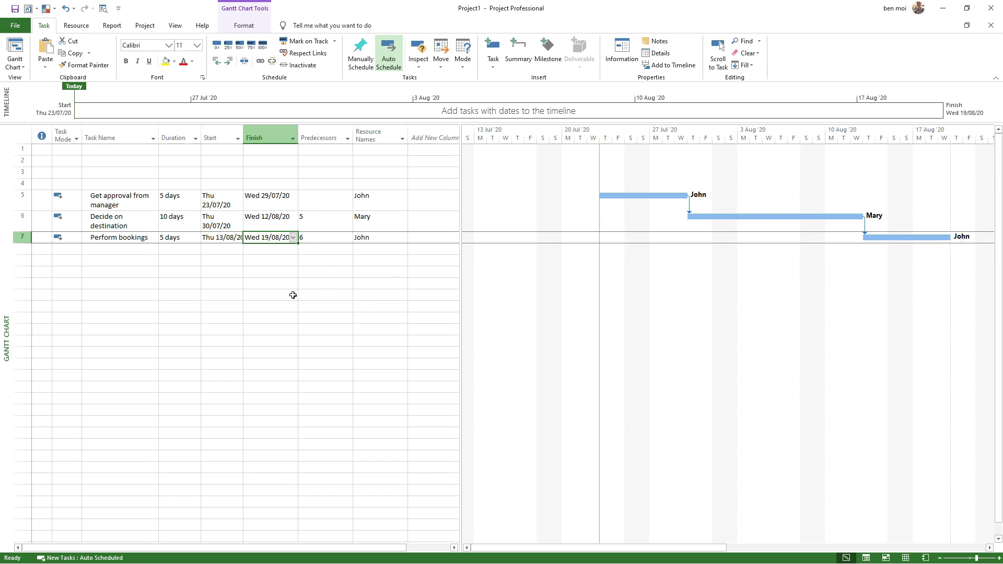
- Change Decide on destination's duration to 3 days and check Perform bookings now finishes Mon 10/08/20
left_click(187, 225)
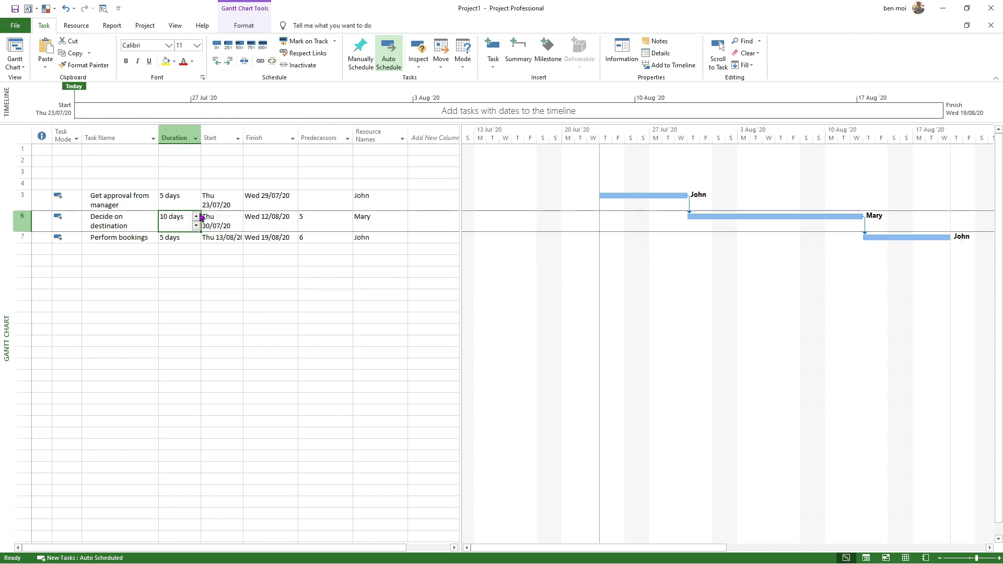
type("3")
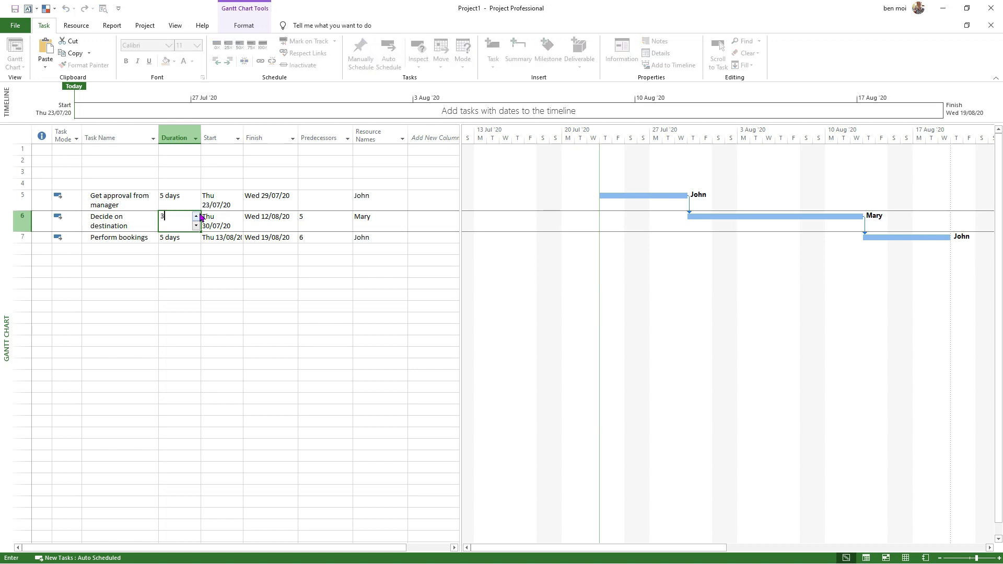
key("Return")
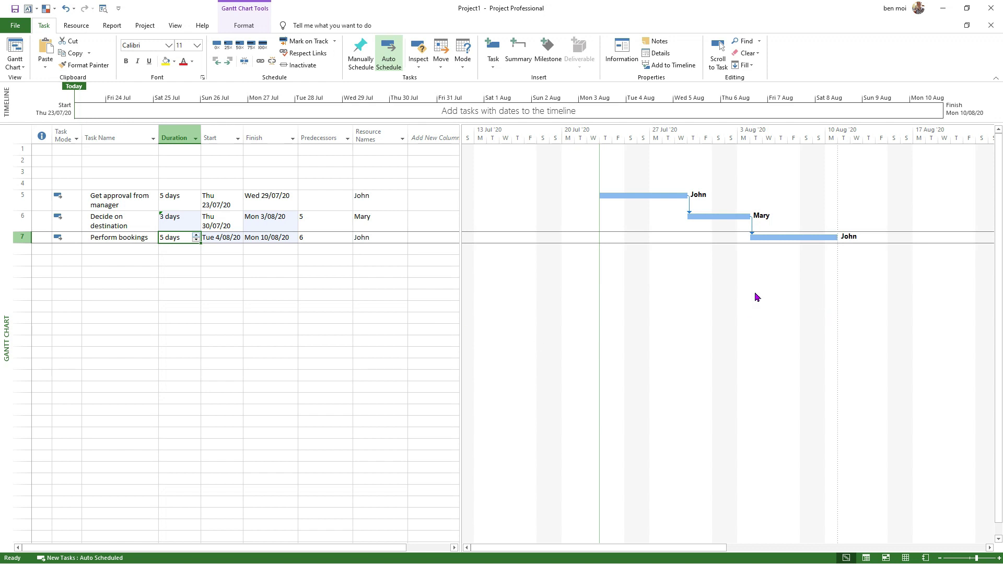
left_click(273, 238)
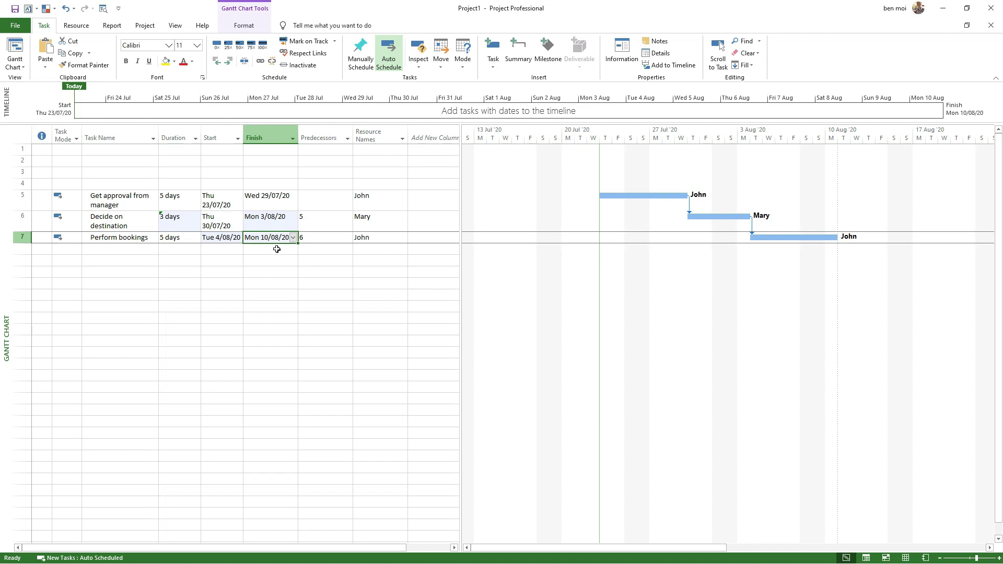